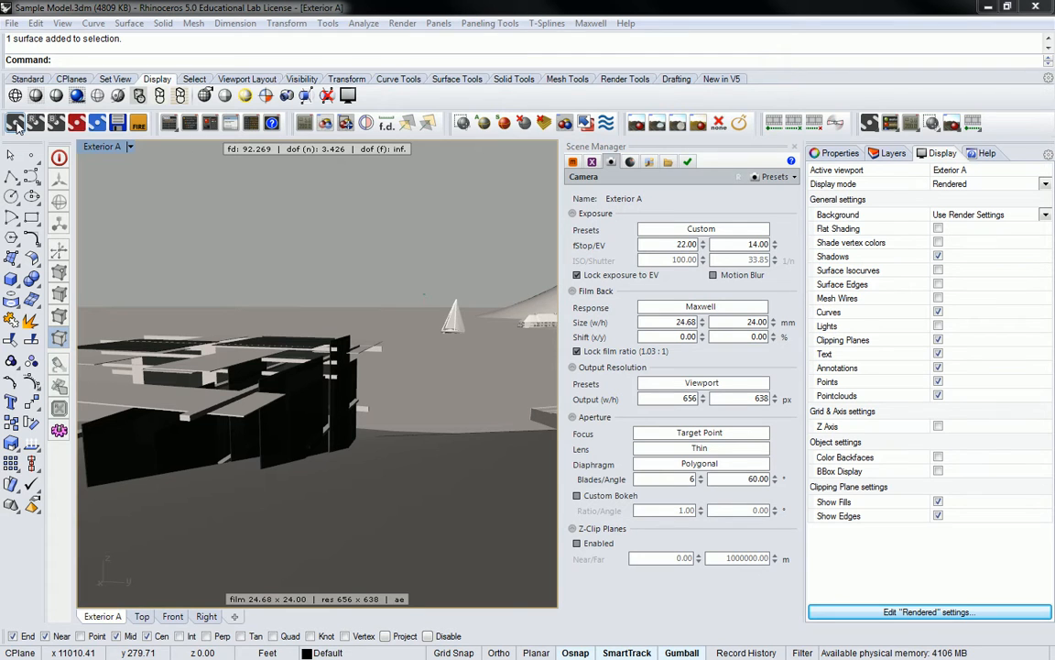
Step: Render the Exterior A view in Maxwell Render, widening and repositioning the render window to show the image and progress read-outs
{"action": "left_click", "coordinate": [17, 125]}
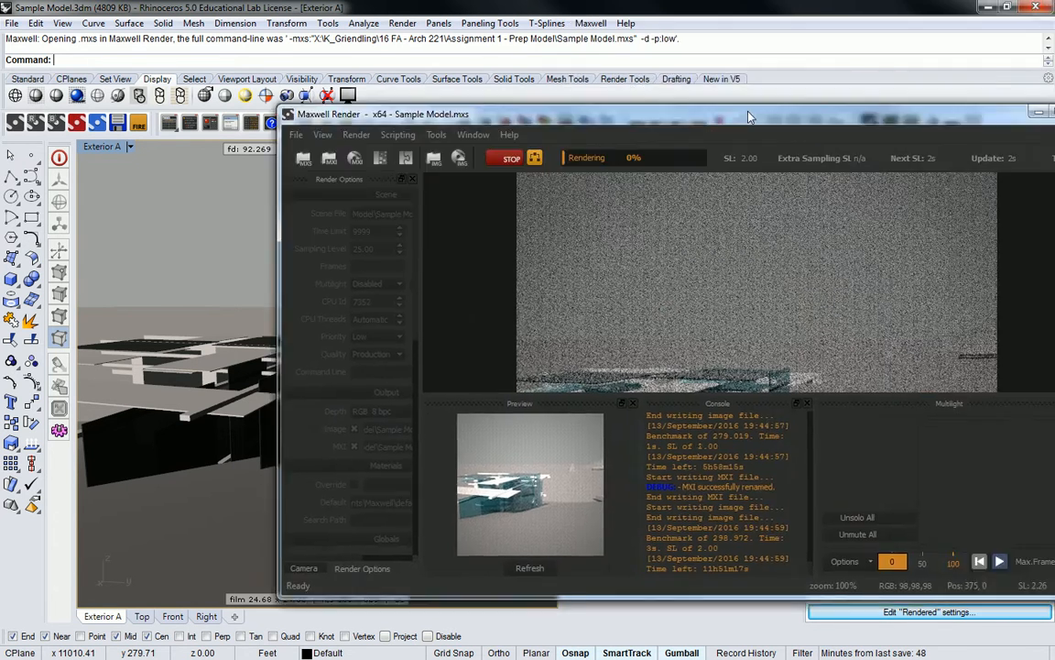
{"action": "scroll", "coordinate": [811, 285], "scroll_direction": "down", "scroll_amount": 2}
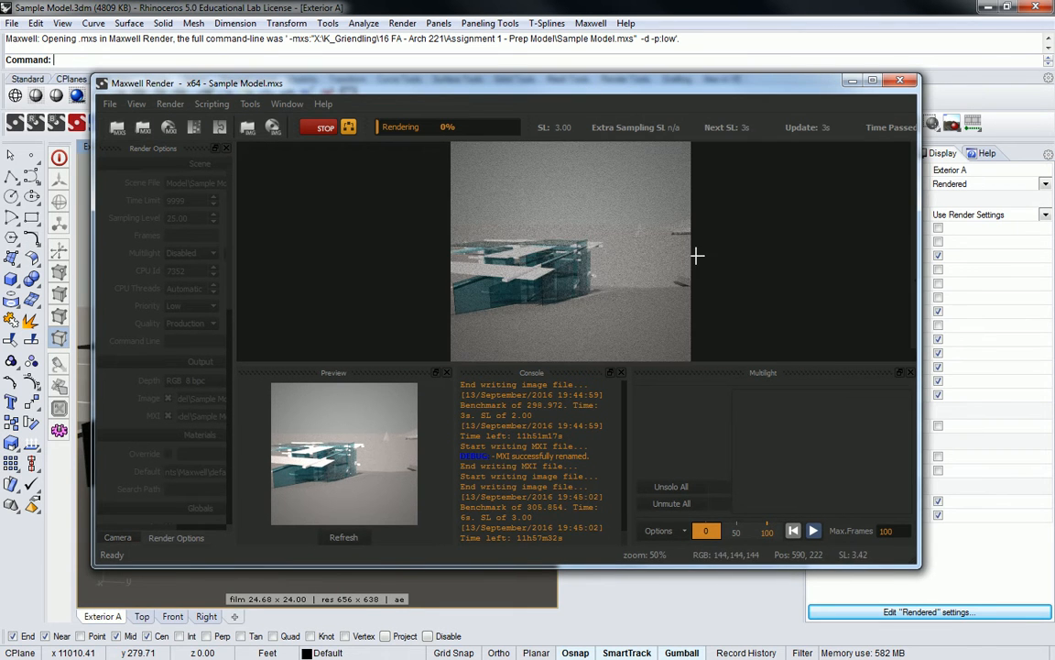
{"action": "scroll", "coordinate": [518, 289], "scroll_direction": "up", "scroll_amount": 1}
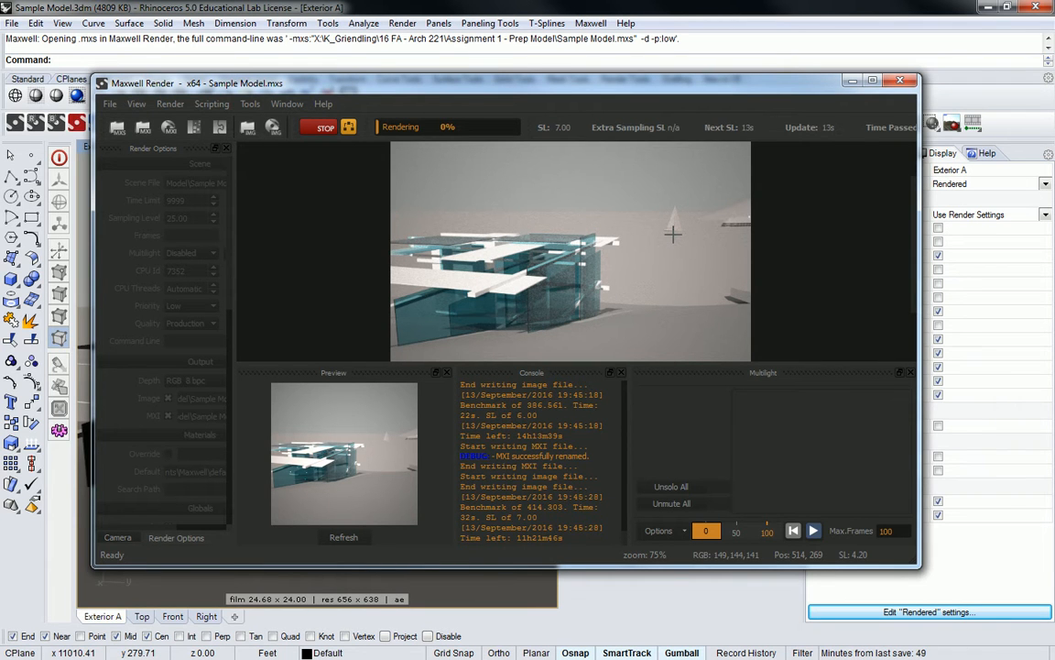
{"action": "left_click_drag", "start_coordinate": [920, 235], "coordinate": [1054, 237]}
{"action": "left_click_drag", "start_coordinate": [906, 84], "coordinate": [874, 85]}
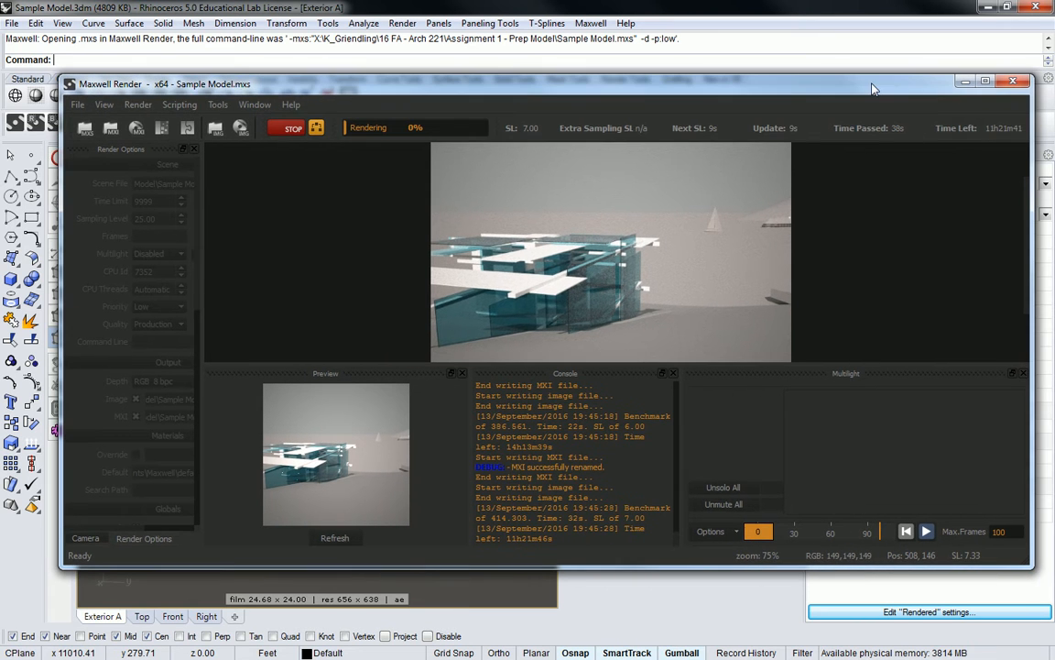
{"action": "left_click_drag", "start_coordinate": [1033, 171], "coordinate": [1054, 174]}
{"action": "left_click_drag", "start_coordinate": [857, 90], "coordinate": [733, 96]}
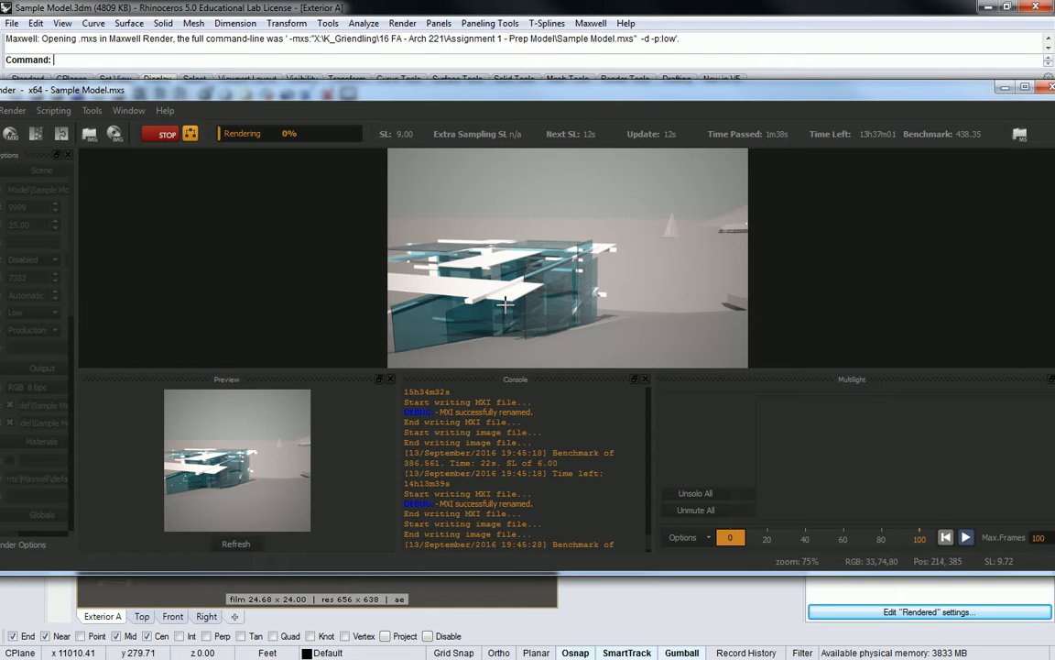
Step: Inspect the glass building in the render up close and stop the render
{"action": "scroll", "coordinate": [448, 311], "scroll_direction": "up", "scroll_amount": 3}
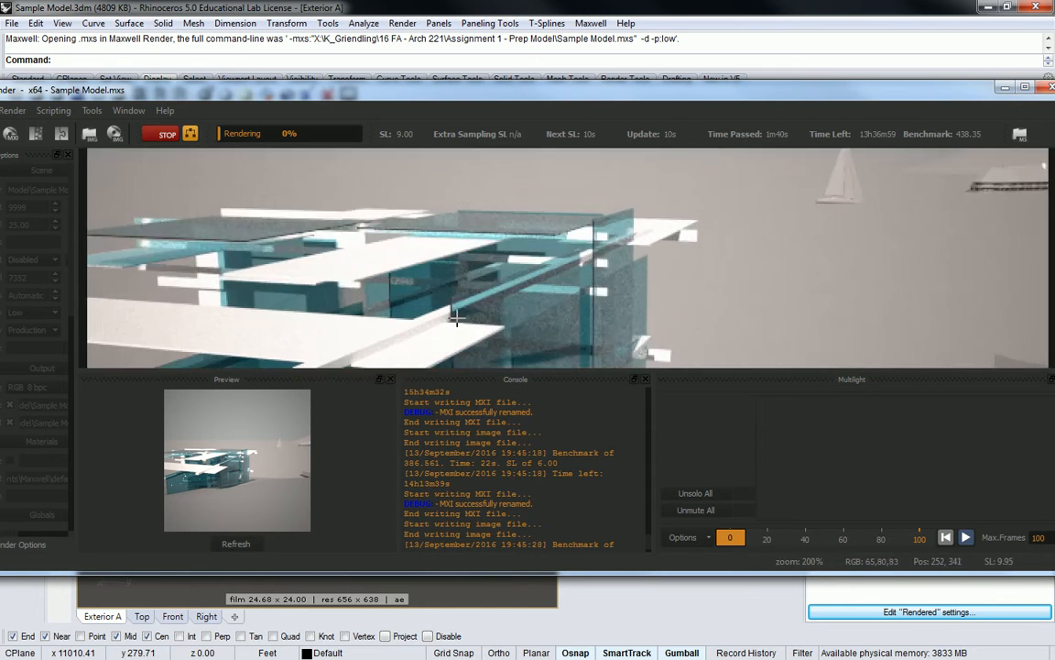
{"action": "scroll", "coordinate": [477, 298], "scroll_direction": "down", "scroll_amount": 2}
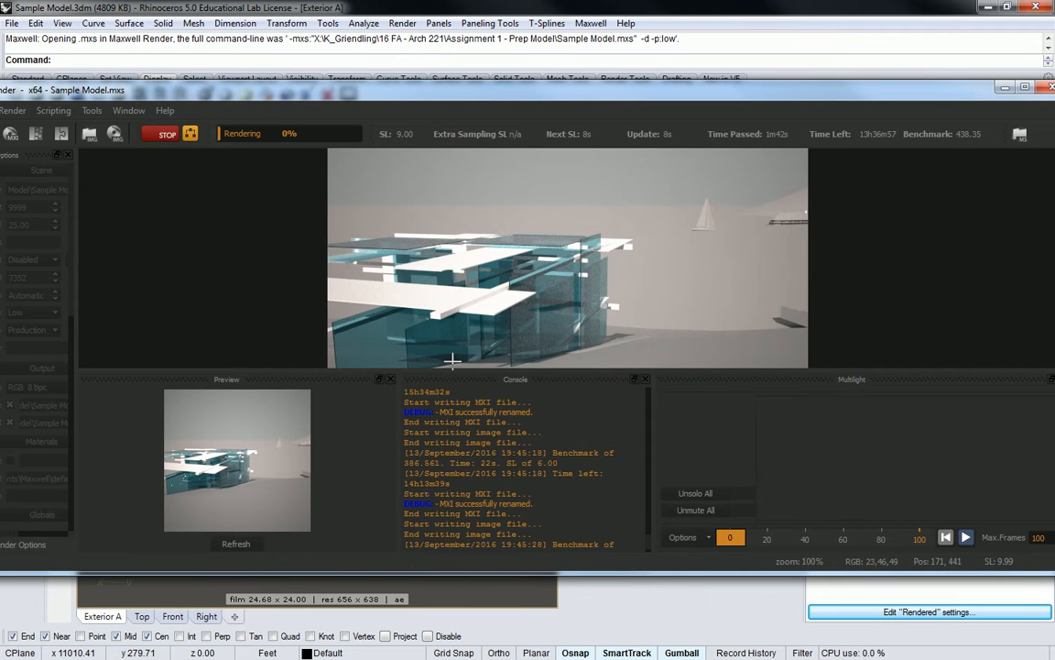
{"action": "middle_click_drag", "start_coordinate": [446, 289], "coordinate": [440, 239]}
{"action": "scroll", "coordinate": [393, 299], "scroll_direction": "up", "scroll_amount": 2}
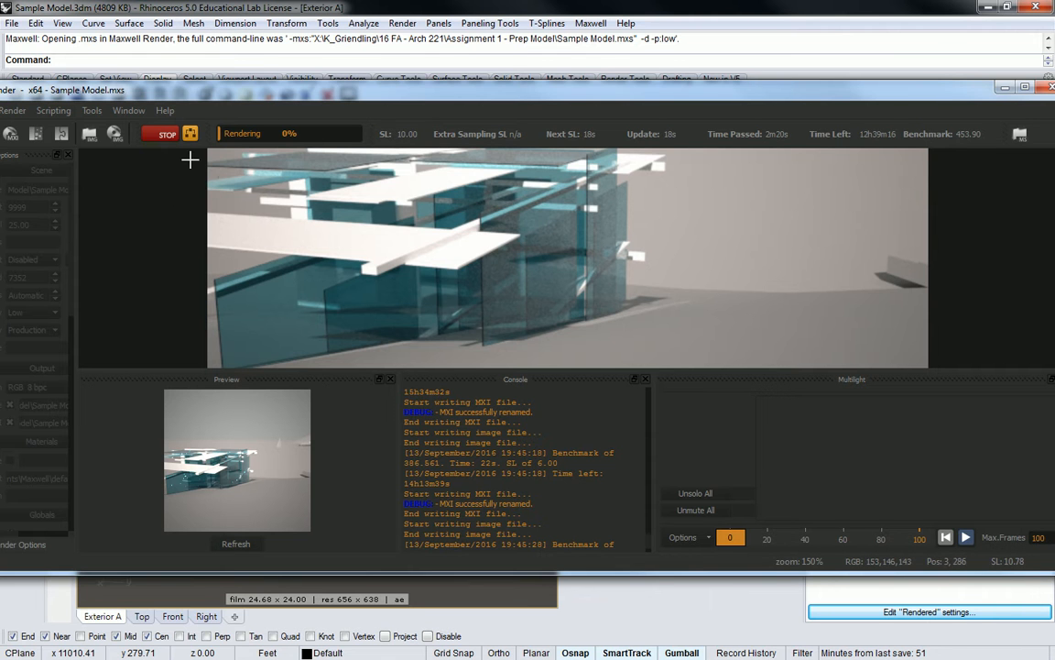
{"action": "left_click_drag", "start_coordinate": [154, 88], "coordinate": [225, 67]}
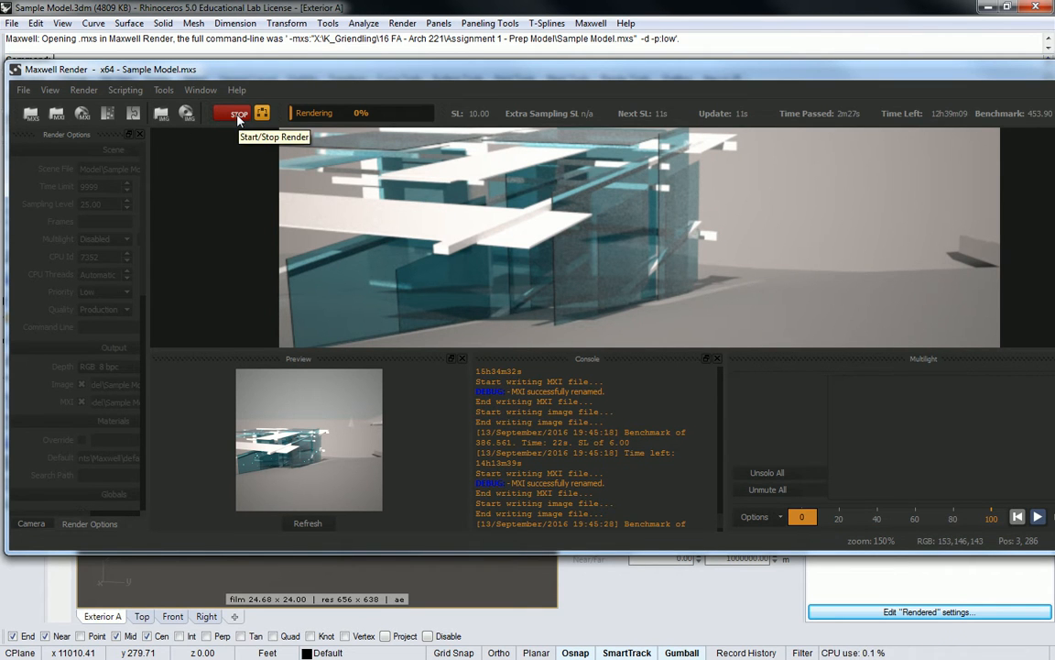
{"action": "left_click", "coordinate": [239, 115]}
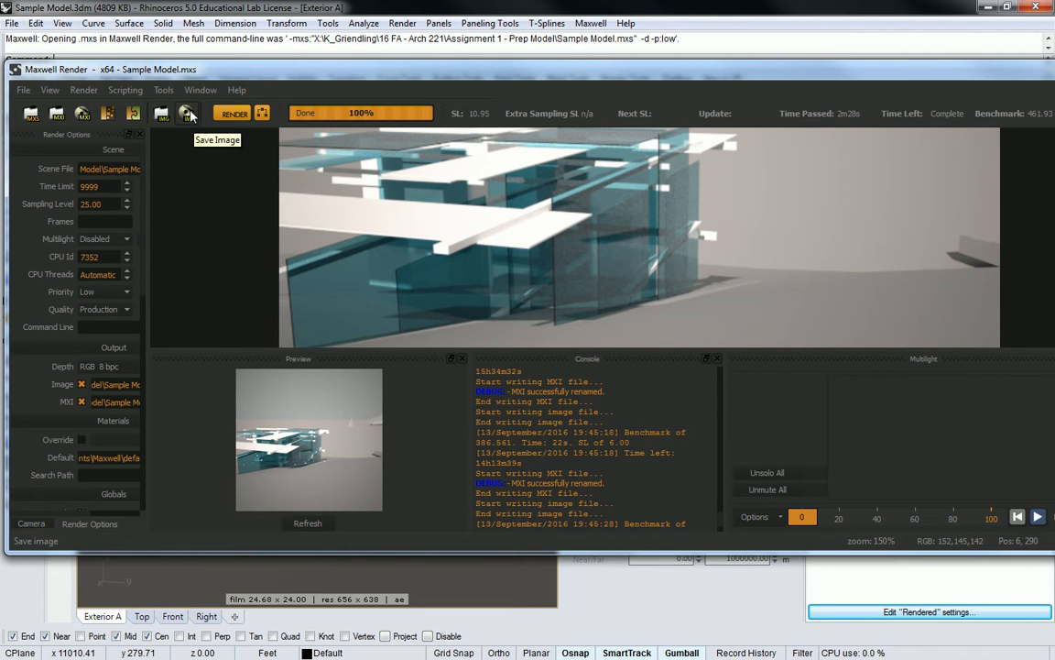
{"action": "left_click", "coordinate": [188, 111]}
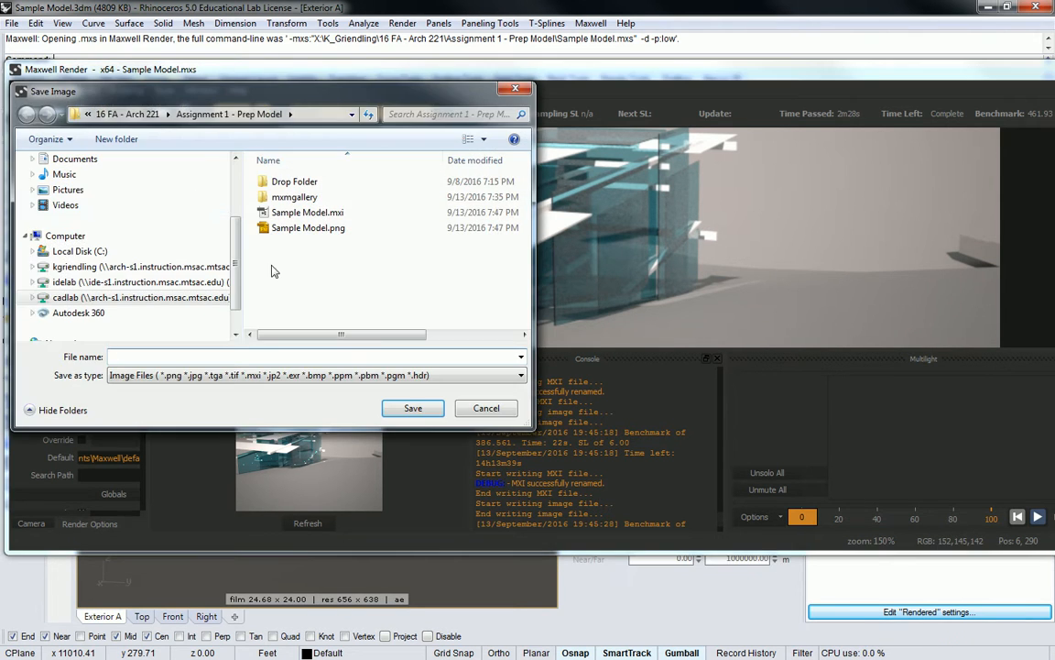
{"action": "left_click", "coordinate": [298, 376]}
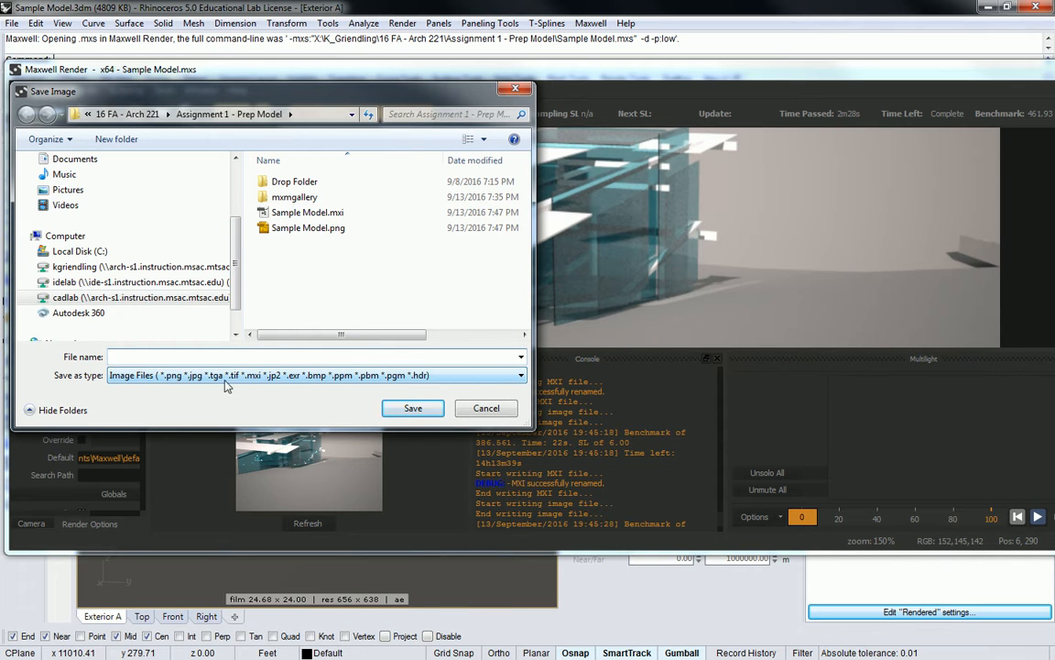
{"action": "left_click", "coordinate": [513, 92]}
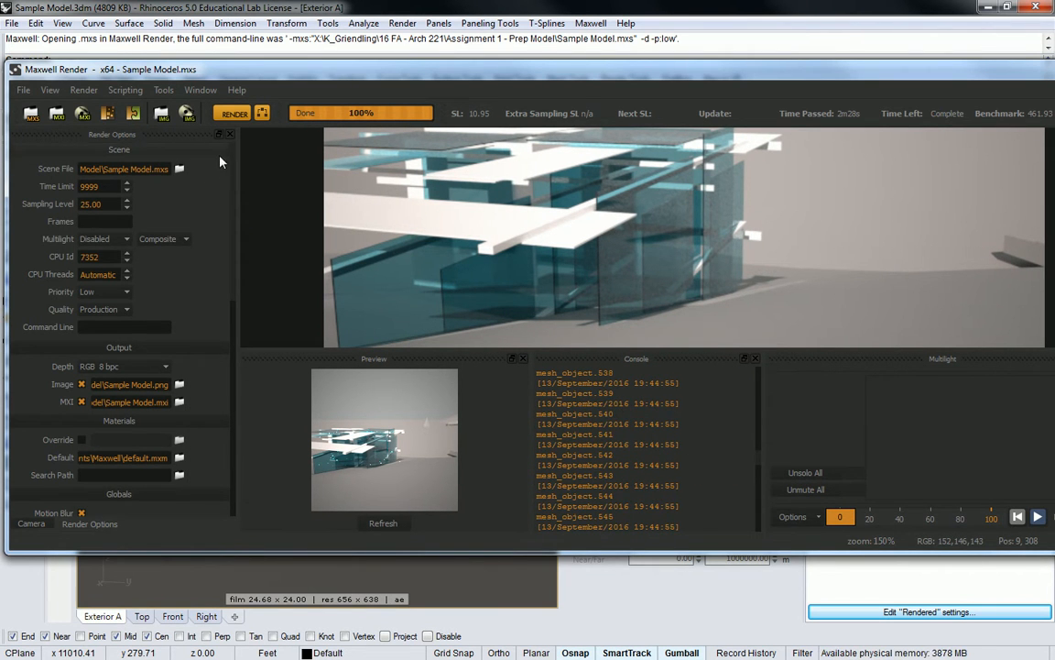
Step: Review the render options, then set the camera's ISO to 107 and 1/Shutter to 42 with the Maxwell response
{"action": "scroll", "coordinate": [207, 247], "scroll_direction": "down", "scroll_amount": 7}
{"action": "scroll", "coordinate": [207, 247], "scroll_direction": "down", "scroll_amount": 6}
{"action": "scroll", "coordinate": [207, 247], "scroll_direction": "down", "scroll_amount": 1}
{"action": "scroll", "coordinate": [207, 246], "scroll_direction": "up", "scroll_amount": 2}
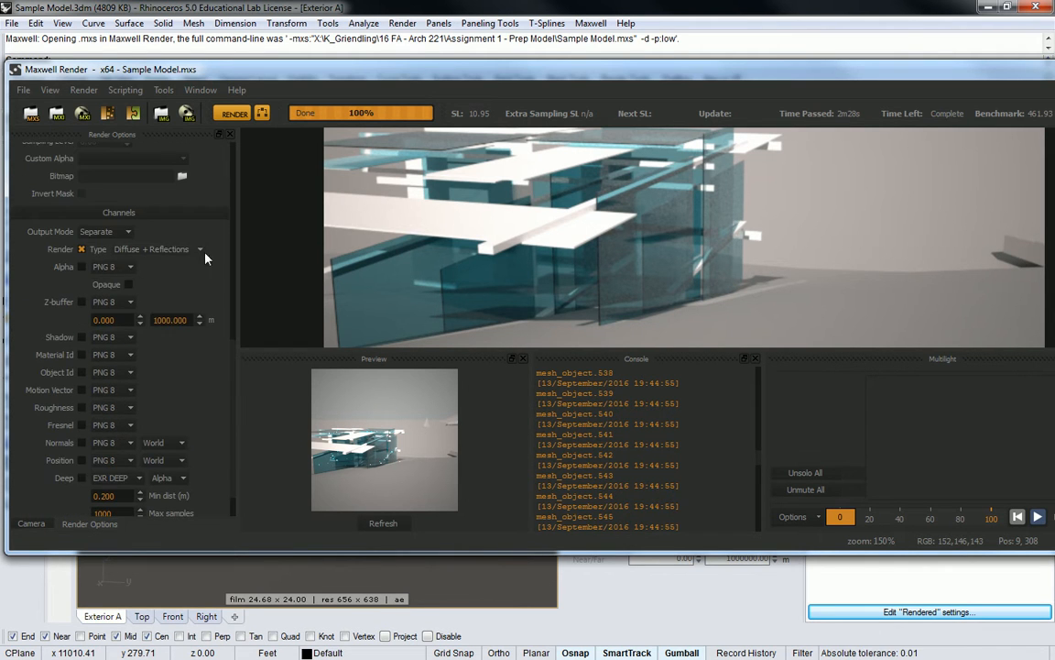
{"action": "left_click", "coordinate": [31, 524]}
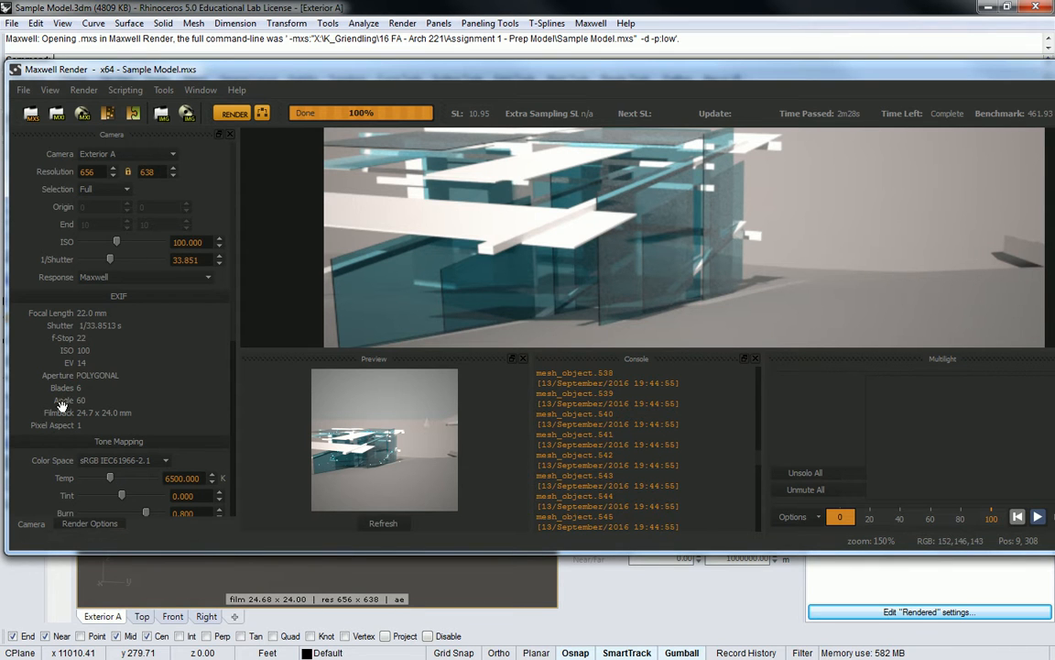
{"action": "mouse_move", "coordinate": [117, 242]}
{"action": "left_mouse_down"}
{"action": "mouse_move", "coordinate": [121, 265]}
{"action": "mouse_move", "coordinate": [111, 263]}
{"action": "left_mouse_up"}
{"action": "left_click", "coordinate": [129, 278]}
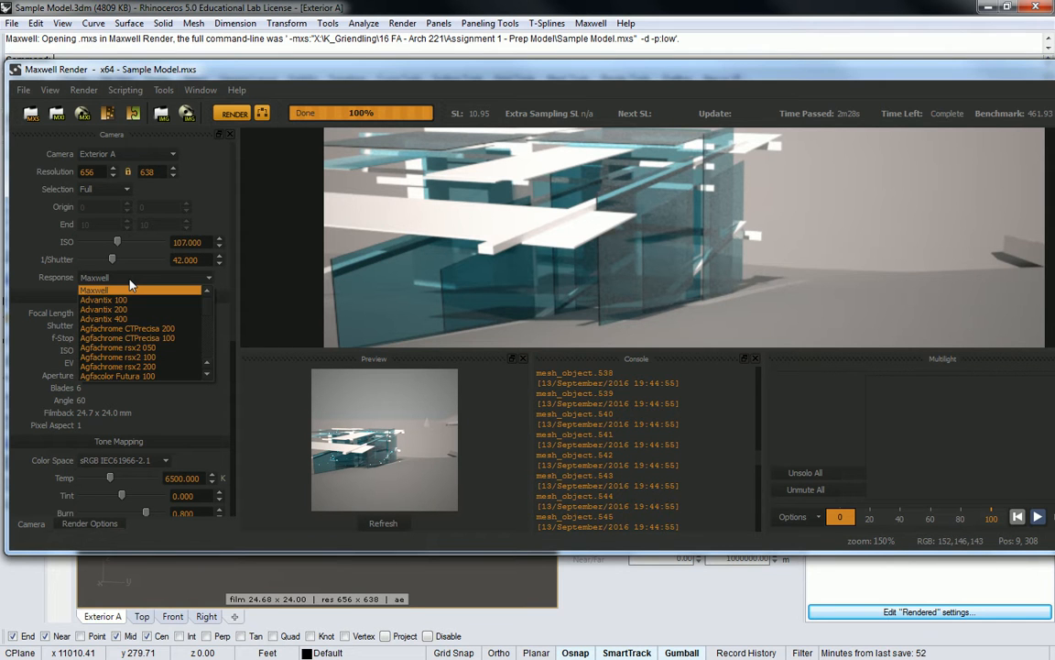
{"action": "left_click", "coordinate": [130, 289]}
Step: Set the tone mapping to a tint of 5, a burn of 0.590 and a monitor gamma of 2.840
{"action": "scroll", "coordinate": [109, 346], "scroll_direction": "down", "scroll_amount": 1}
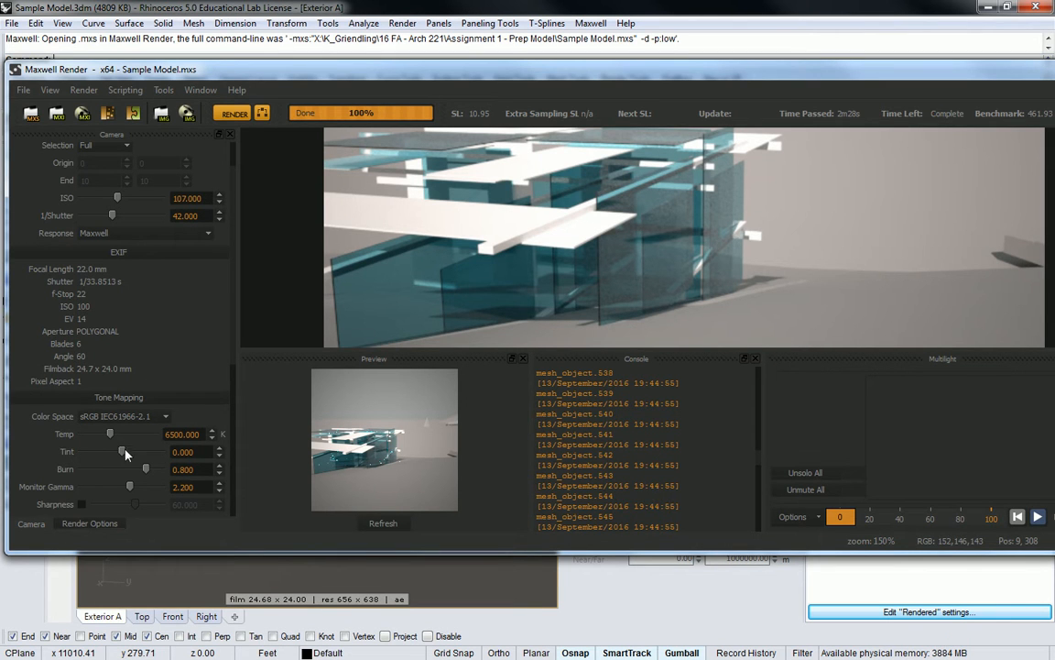
{"action": "mouse_move", "coordinate": [110, 452]}
{"action": "left_mouse_down"}
{"action": "mouse_move", "coordinate": [139, 452]}
{"action": "mouse_move", "coordinate": [123, 457]}
{"action": "left_mouse_up"}
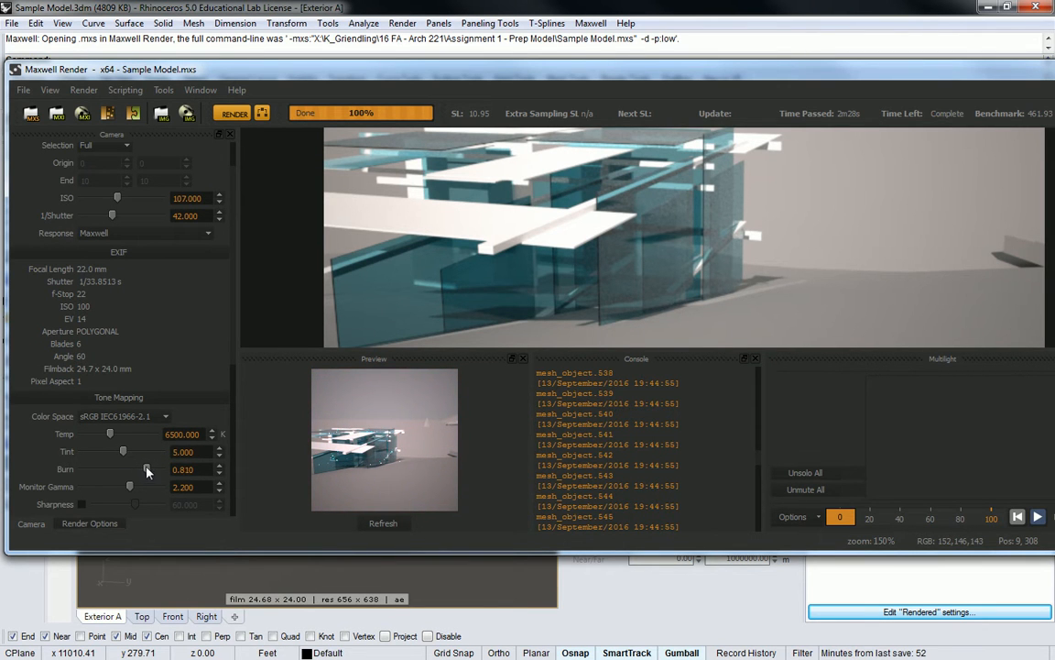
{"action": "mouse_move", "coordinate": [152, 471]}
{"action": "left_mouse_down"}
{"action": "mouse_move", "coordinate": [79, 464]}
{"action": "mouse_move", "coordinate": [129, 471]}
{"action": "mouse_move", "coordinate": [132, 490]}
{"action": "mouse_move", "coordinate": [156, 486]}
{"action": "left_mouse_up"}
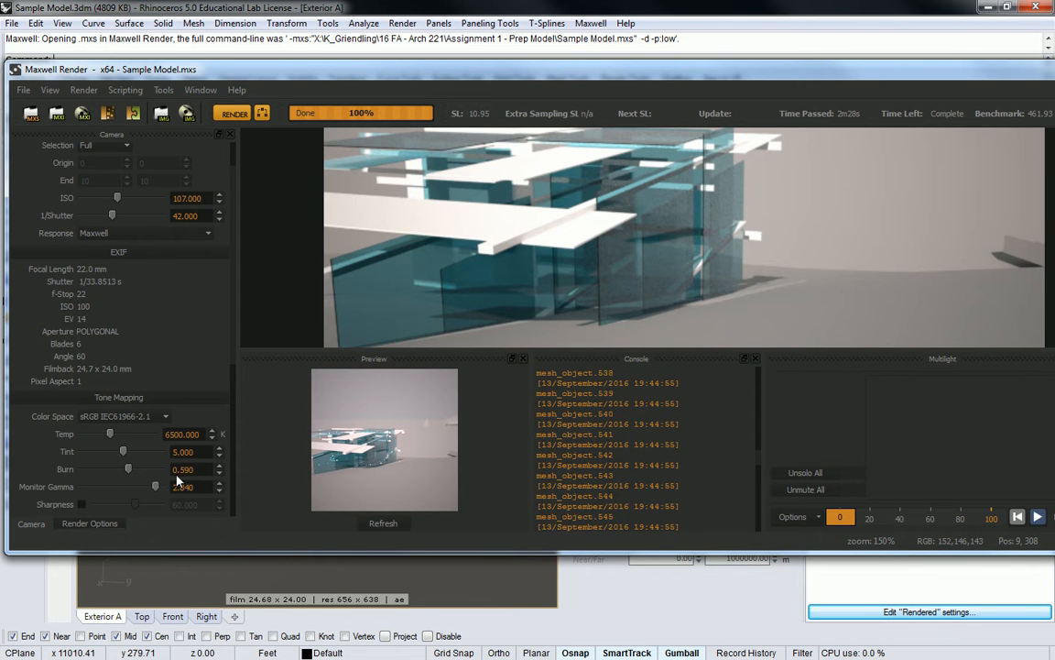
Step: Check the adjusted image as a whole and close the Maxwell Render window
{"action": "scroll", "coordinate": [508, 229], "scroll_direction": "up", "scroll_amount": 3}
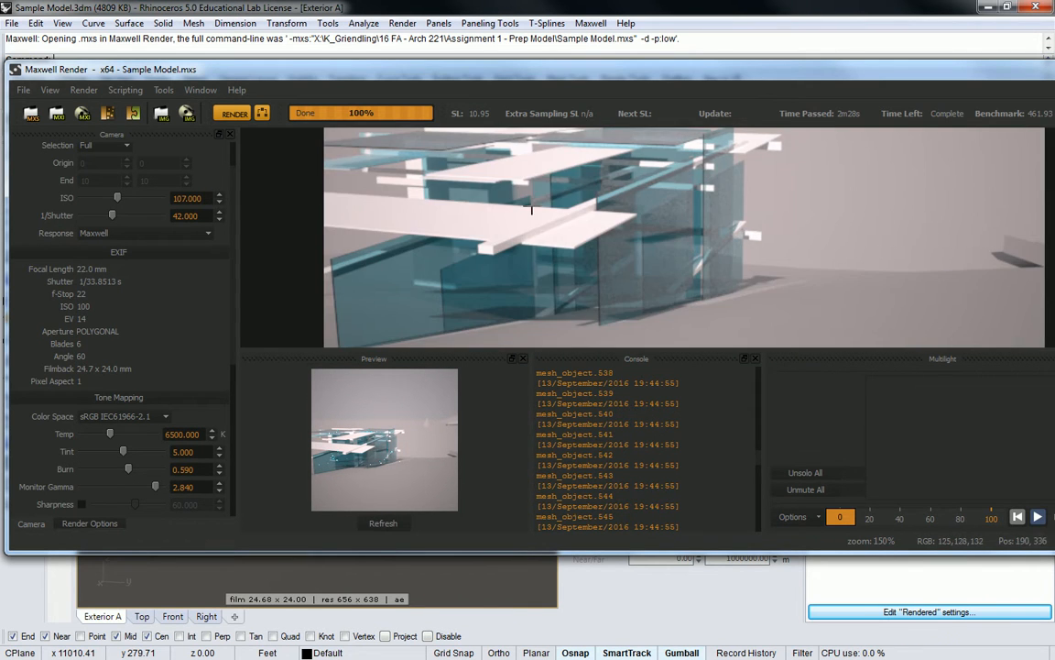
{"action": "scroll", "coordinate": [555, 243], "scroll_direction": "down", "scroll_amount": 4}
{"action": "scroll", "coordinate": [715, 247], "scroll_direction": "up", "scroll_amount": 1}
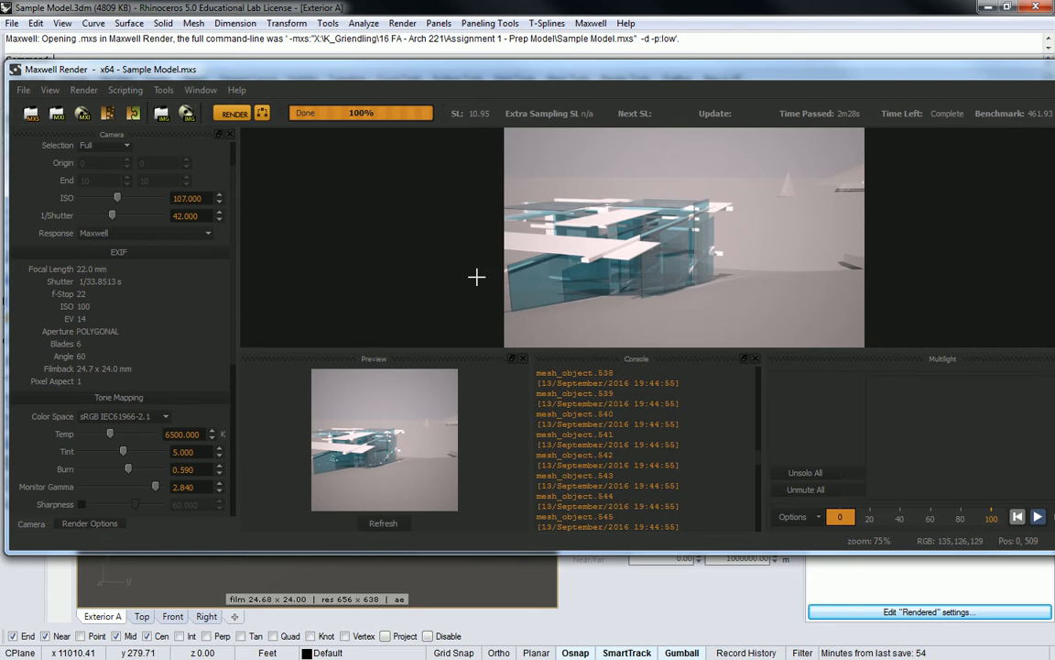
{"action": "left_click_drag", "start_coordinate": [363, 69], "coordinate": [364, 71]}
{"action": "left_click_drag", "start_coordinate": [728, 71], "coordinate": [477, 76]}
{"action": "left_click", "coordinate": [873, 75]}
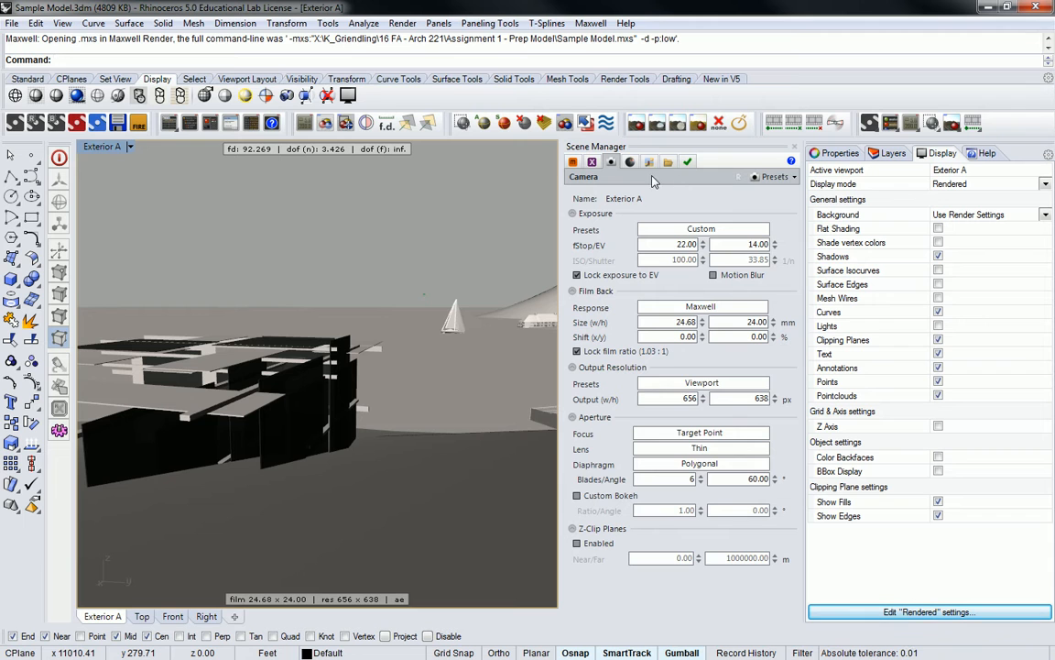
Step: Set the sun's power to 0.9 in the Maxwell environment settings
{"action": "left_click", "coordinate": [629, 164]}
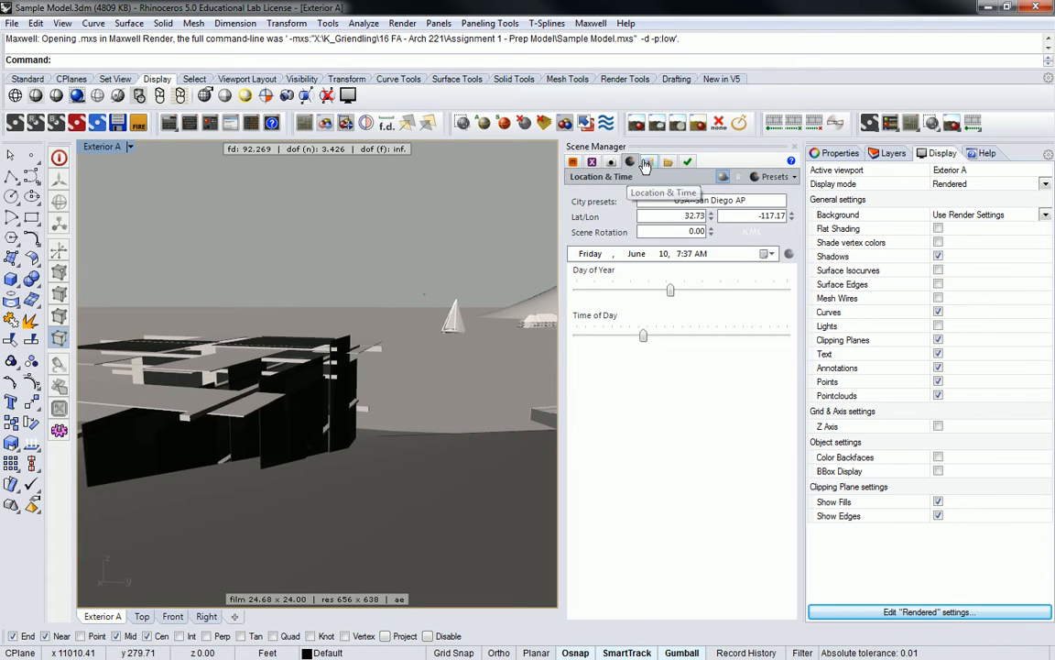
{"action": "left_click", "coordinate": [649, 163]}
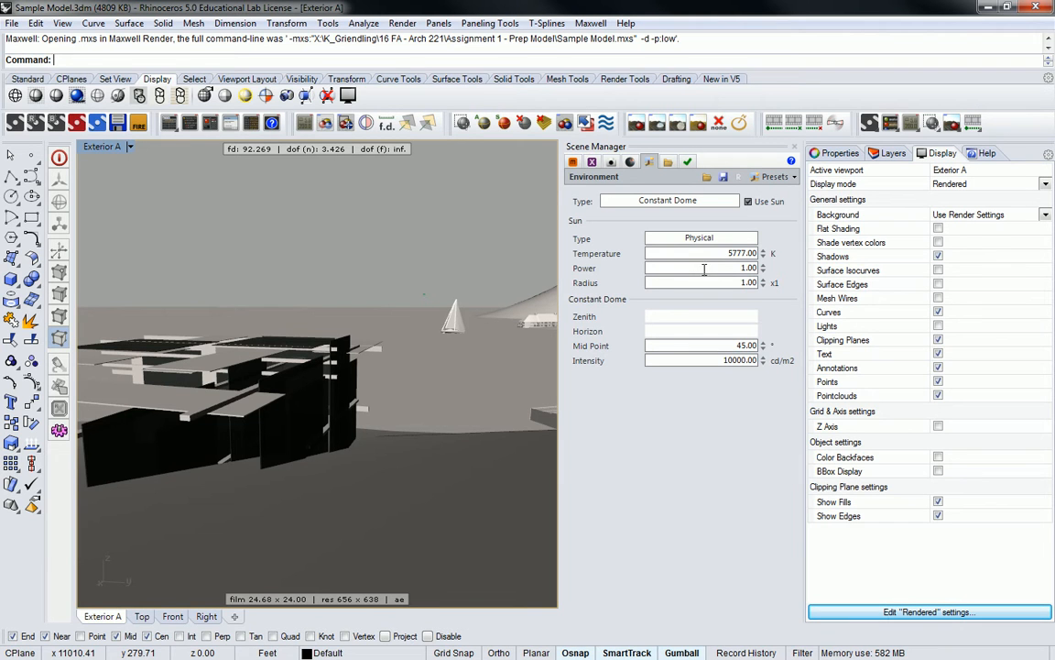
{"action": "right_click", "coordinate": [766, 267]}
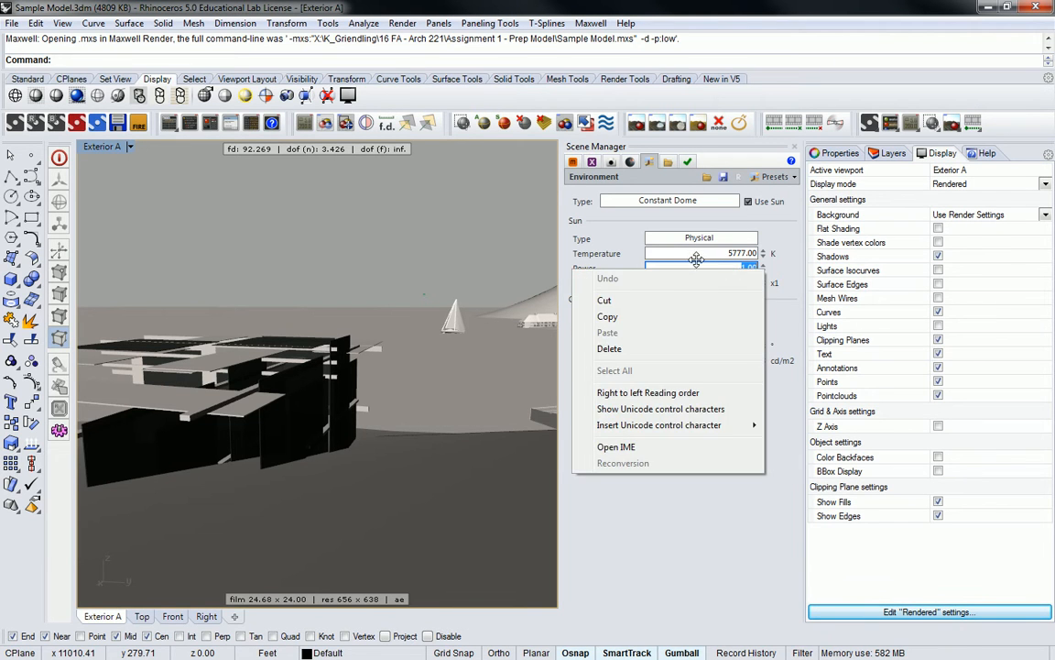
{"action": "left_click", "coordinate": [626, 255]}
{"action": "left_click", "coordinate": [683, 268]}
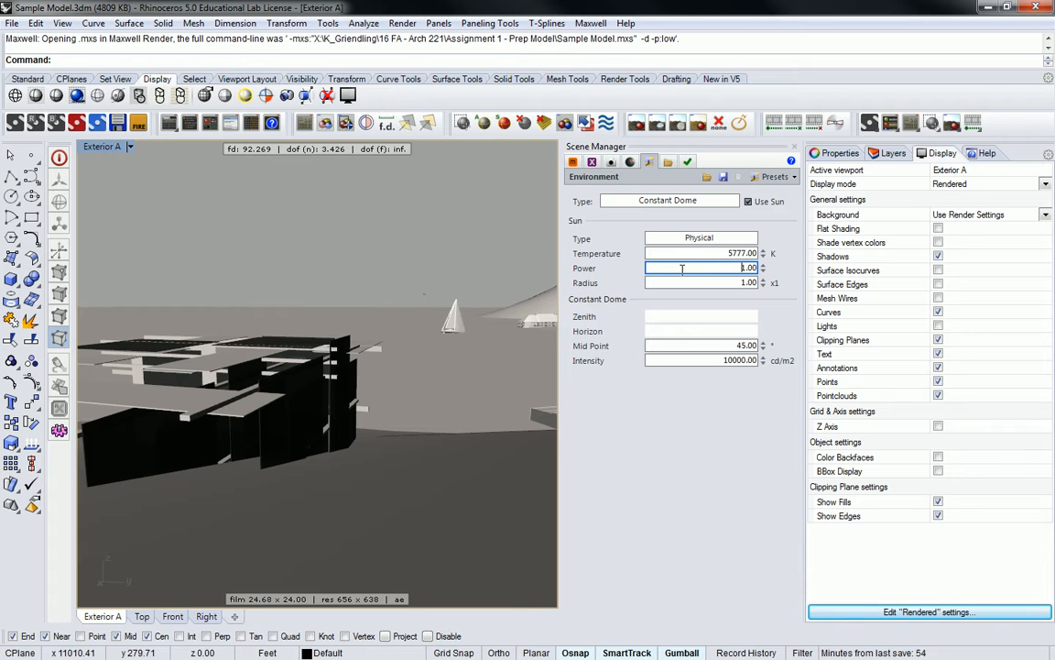
{"action": "left_click_drag", "start_coordinate": [725, 270], "coordinate": [786, 278]}
{"action": "type", "text": ".9"}
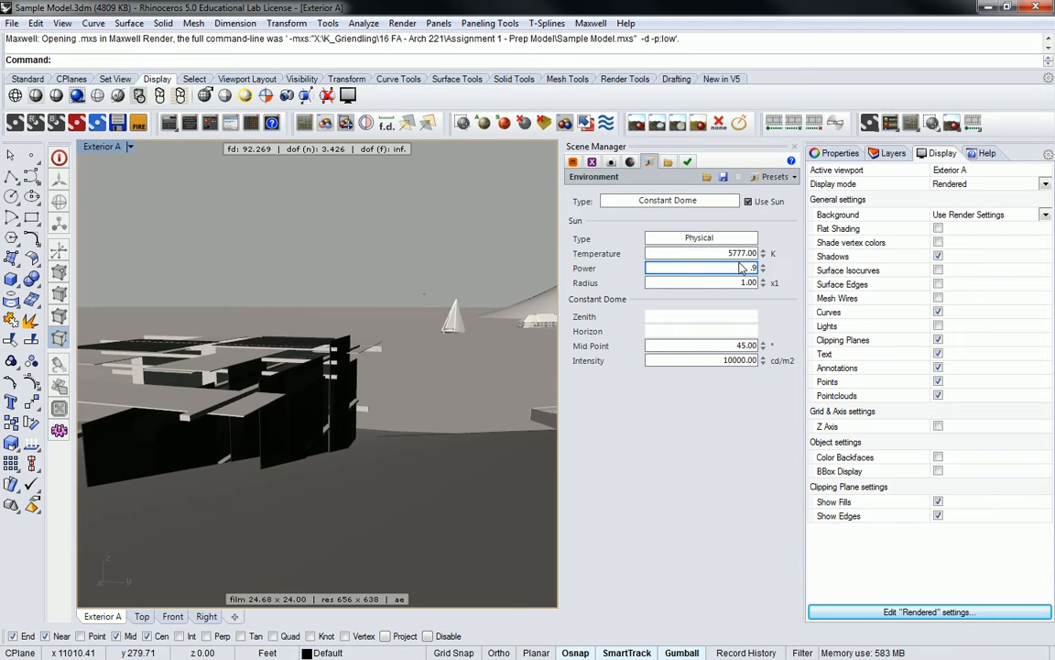
{"action": "left_click", "coordinate": [704, 283]}
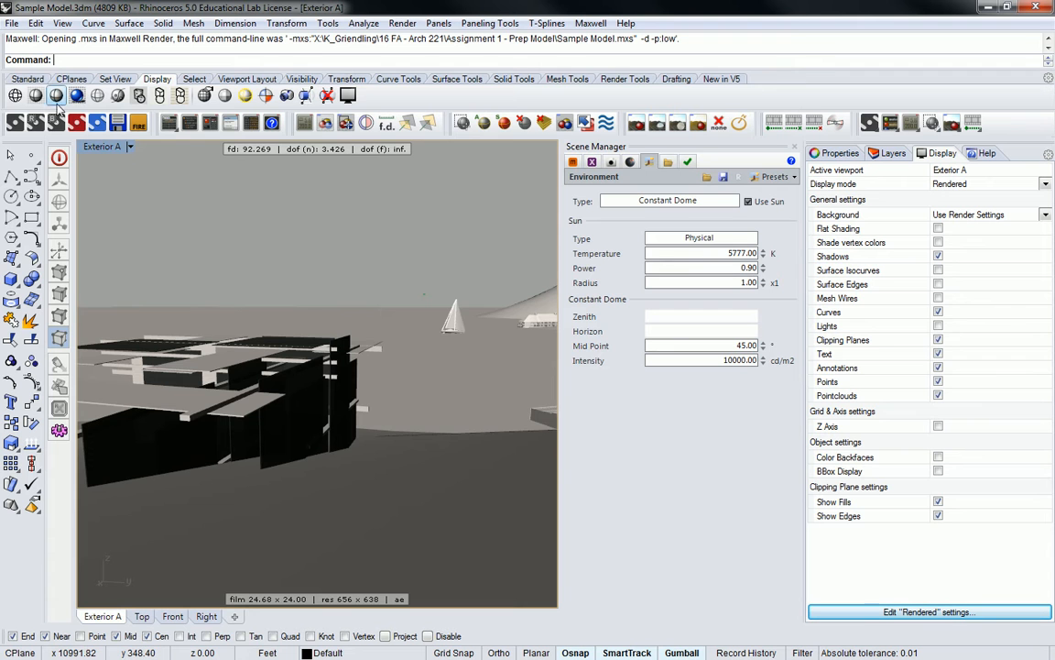
Step: Render the scene again, overwriting the existing files, and reposition the render window to check the new image beside the camera settings
{"action": "left_click", "coordinate": [15, 123]}
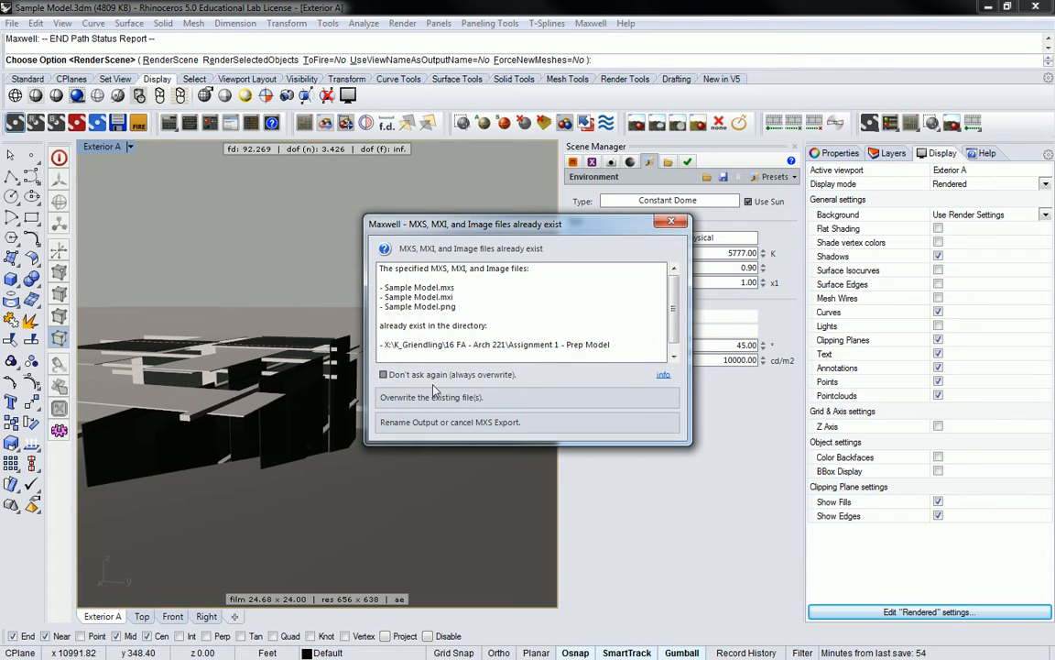
{"action": "left_click", "coordinate": [443, 396]}
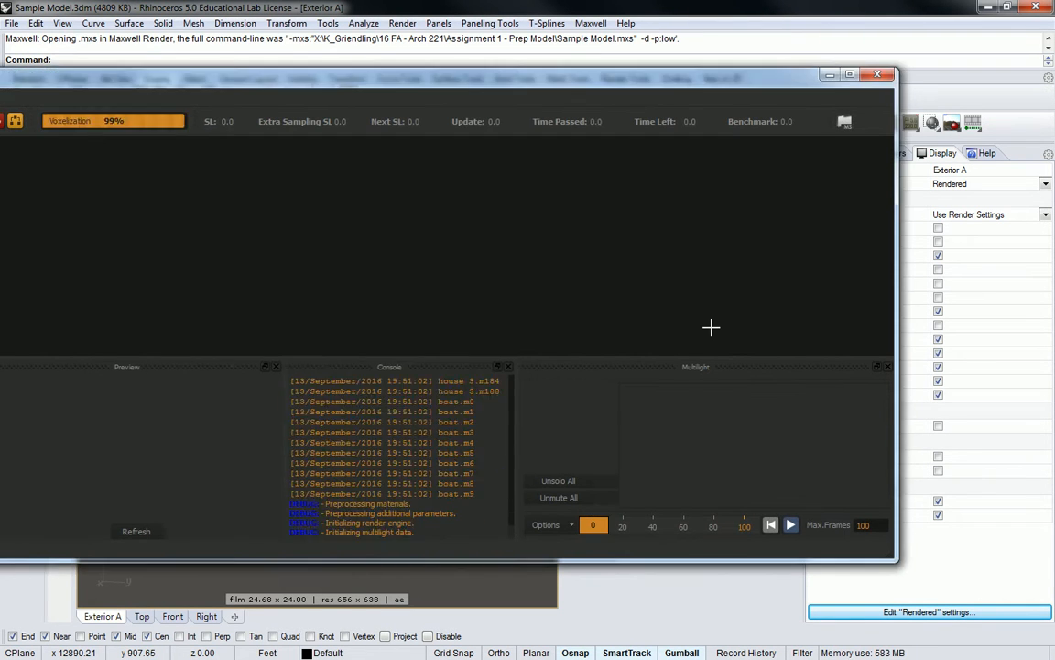
{"action": "left_click", "coordinate": [473, 183]}
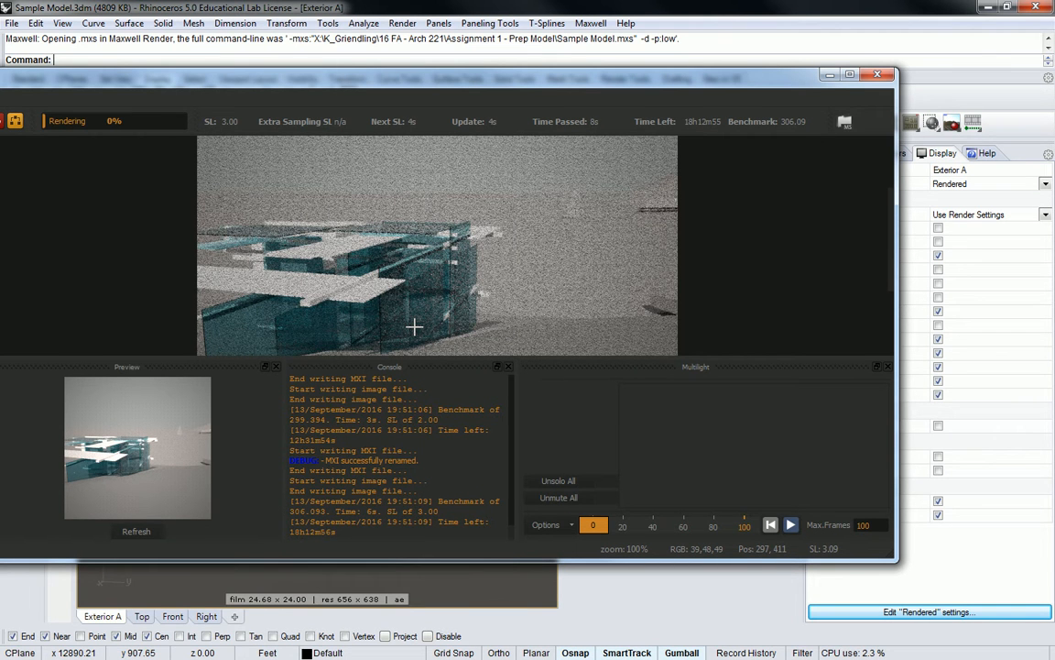
{"action": "scroll", "coordinate": [414, 326], "scroll_direction": "down", "scroll_amount": 1}
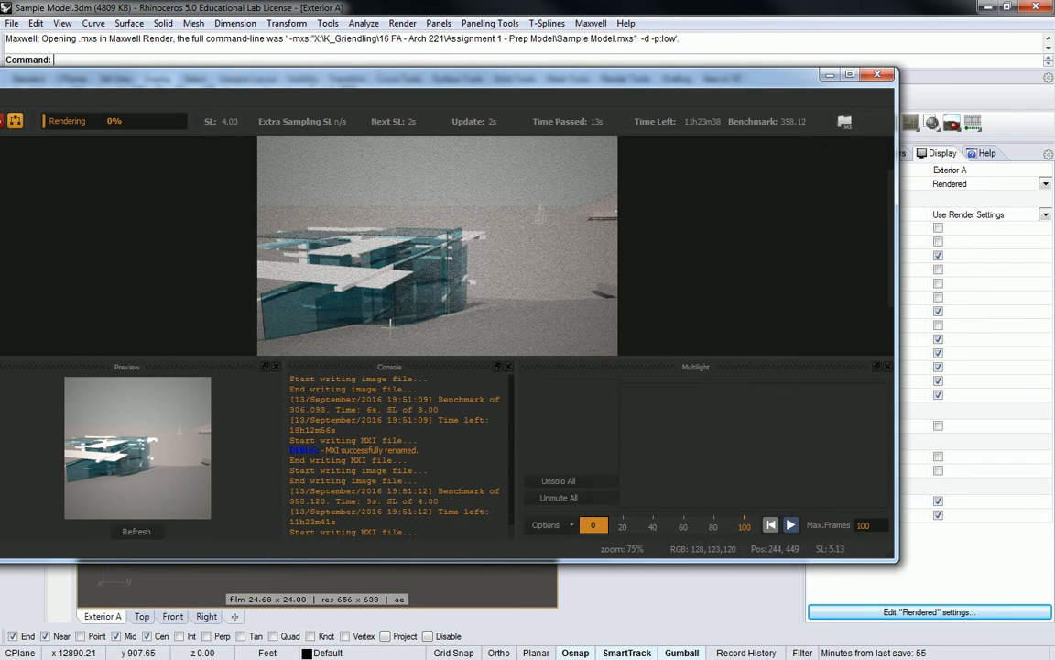
{"action": "scroll", "coordinate": [442, 284], "scroll_direction": "down", "scroll_amount": 1}
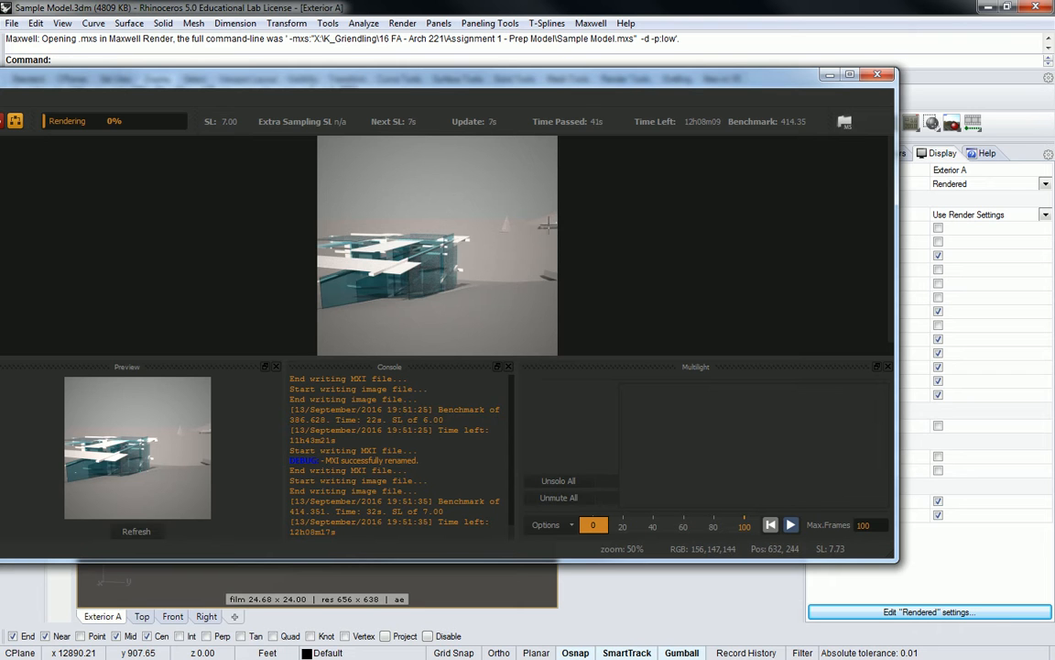
{"action": "left_click_drag", "start_coordinate": [353, 81], "coordinate": [643, 85]}
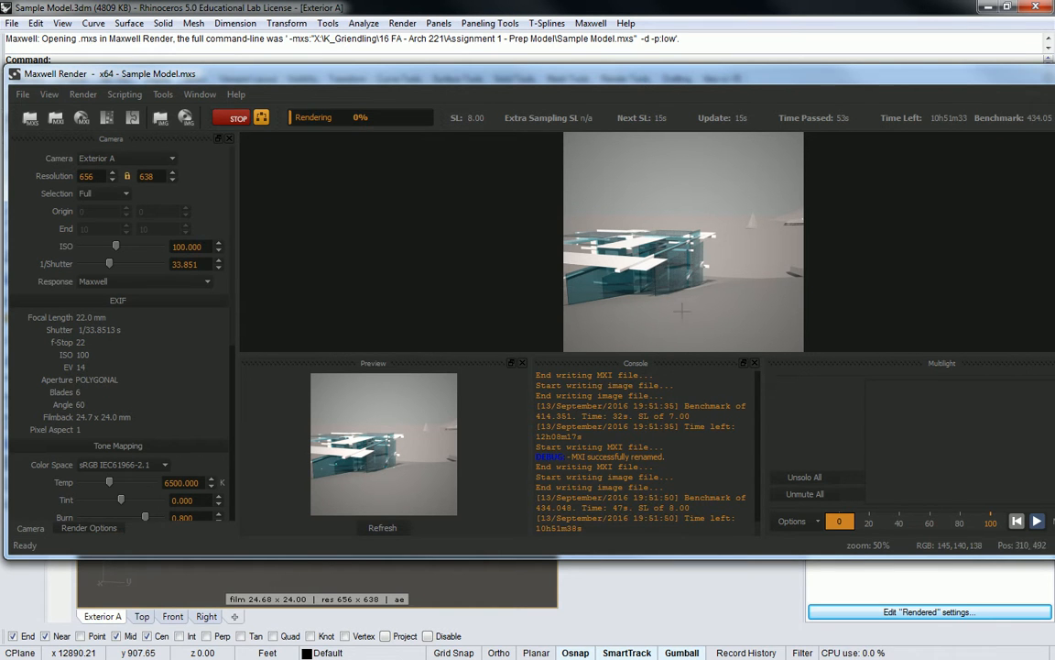
{"action": "scroll", "coordinate": [756, 220], "scroll_direction": "up", "scroll_amount": 1}
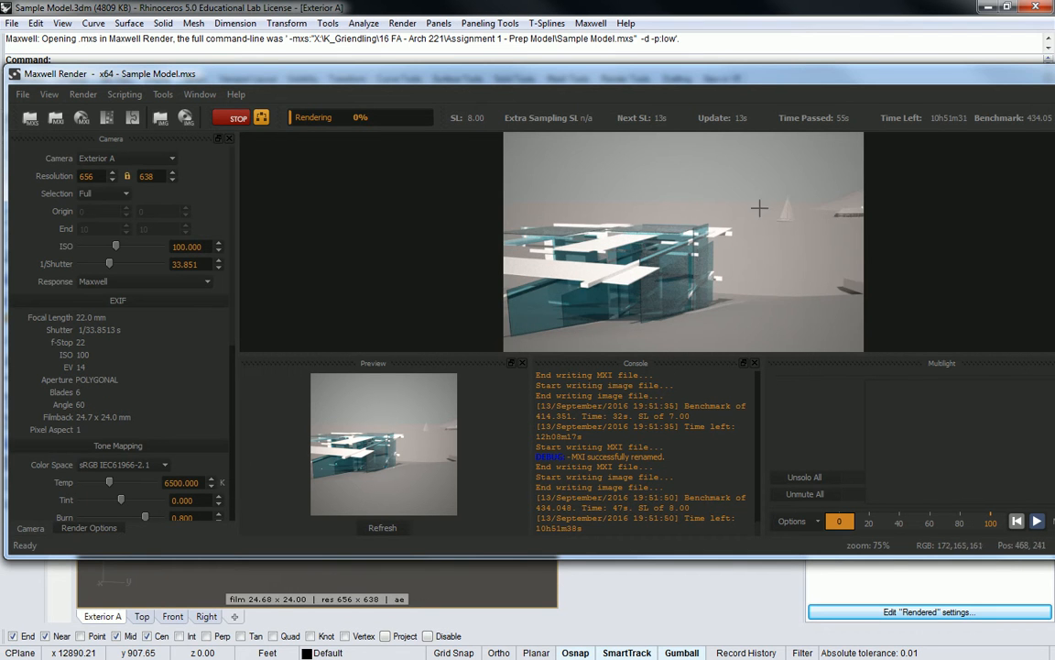
Step: Examine the building in the render in progress up close and as a whole, and stop the rendering
{"action": "scroll", "coordinate": [838, 205], "scroll_direction": "up", "scroll_amount": 1}
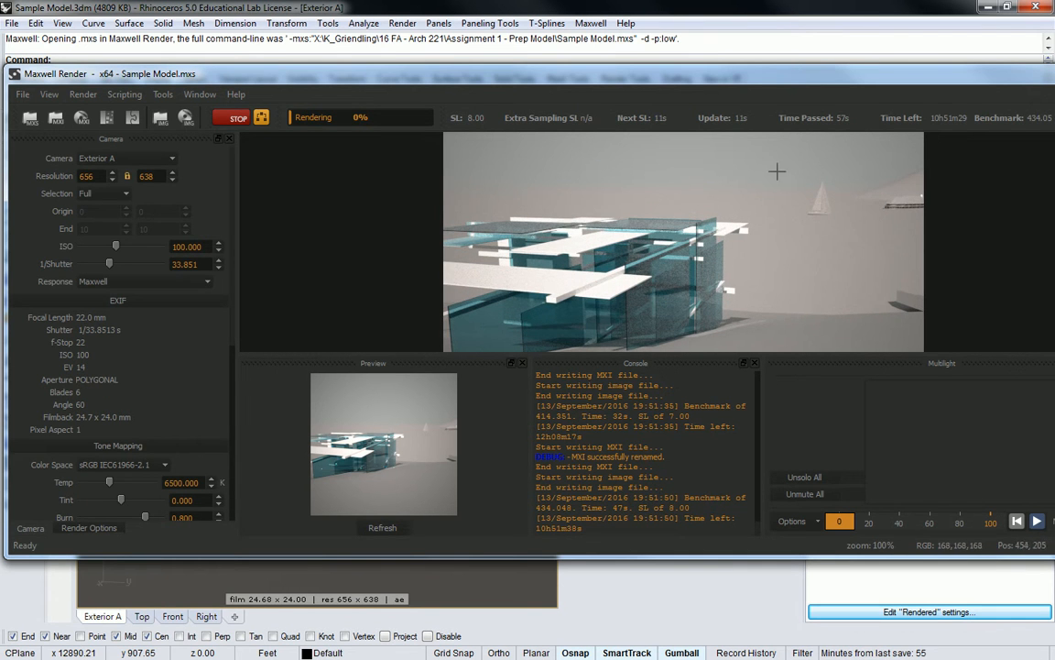
{"action": "scroll", "coordinate": [822, 208], "scroll_direction": "down", "scroll_amount": 2}
{"action": "scroll", "coordinate": [679, 226], "scroll_direction": "up", "scroll_amount": 1}
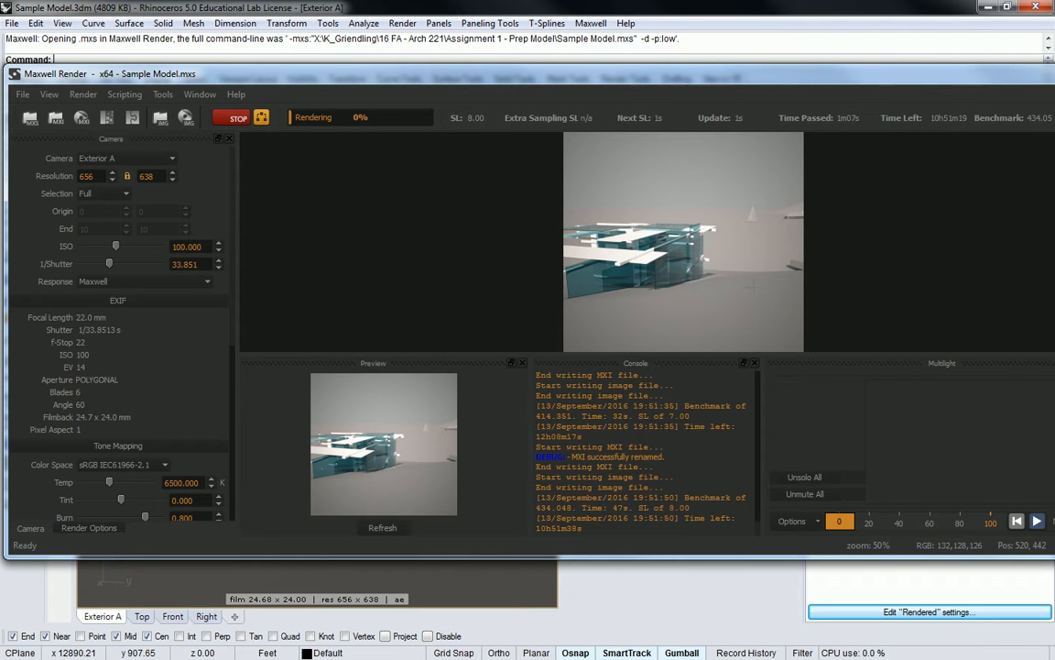
{"action": "left_click", "coordinate": [238, 119]}
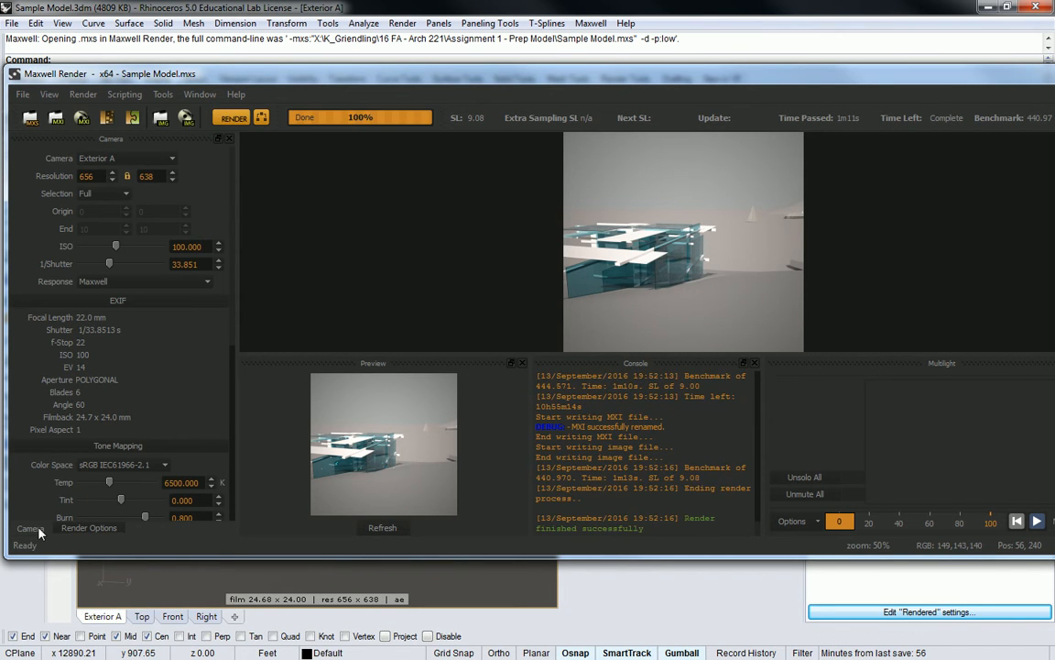
Step: Set the camera's ISO to 155 and its 1/Shutter value to 32 for the finished render
{"action": "mouse_move", "coordinate": [117, 248]}
{"action": "left_mouse_down"}
{"action": "mouse_move", "coordinate": [136, 250]}
{"action": "mouse_move", "coordinate": [119, 254]}
{"action": "left_mouse_up"}
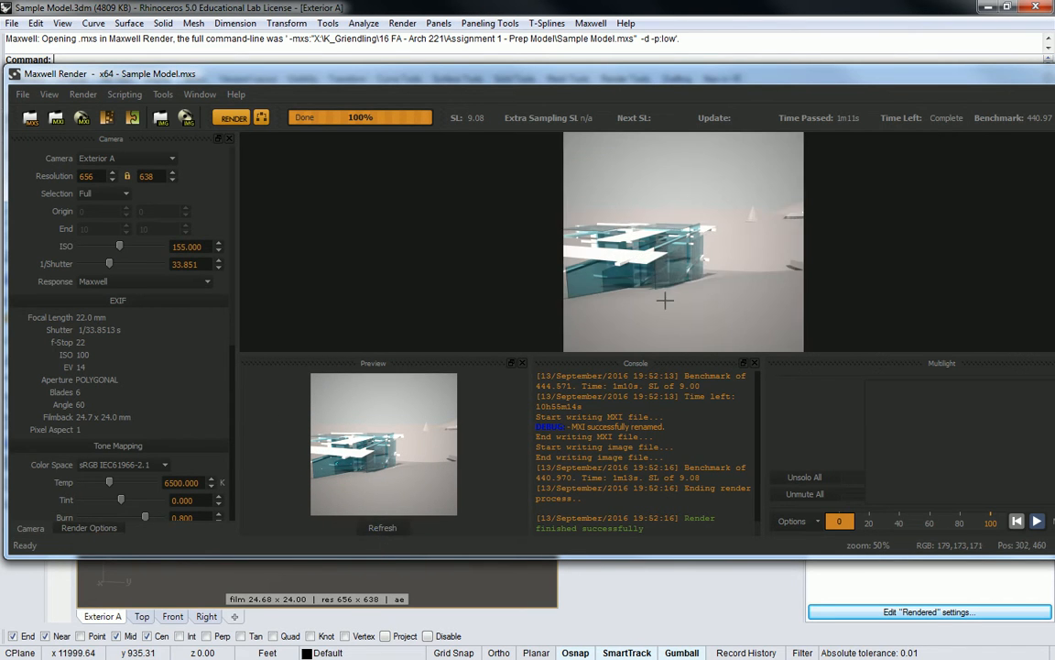
{"action": "left_click_drag", "start_coordinate": [109, 264], "coordinate": [107, 265]}
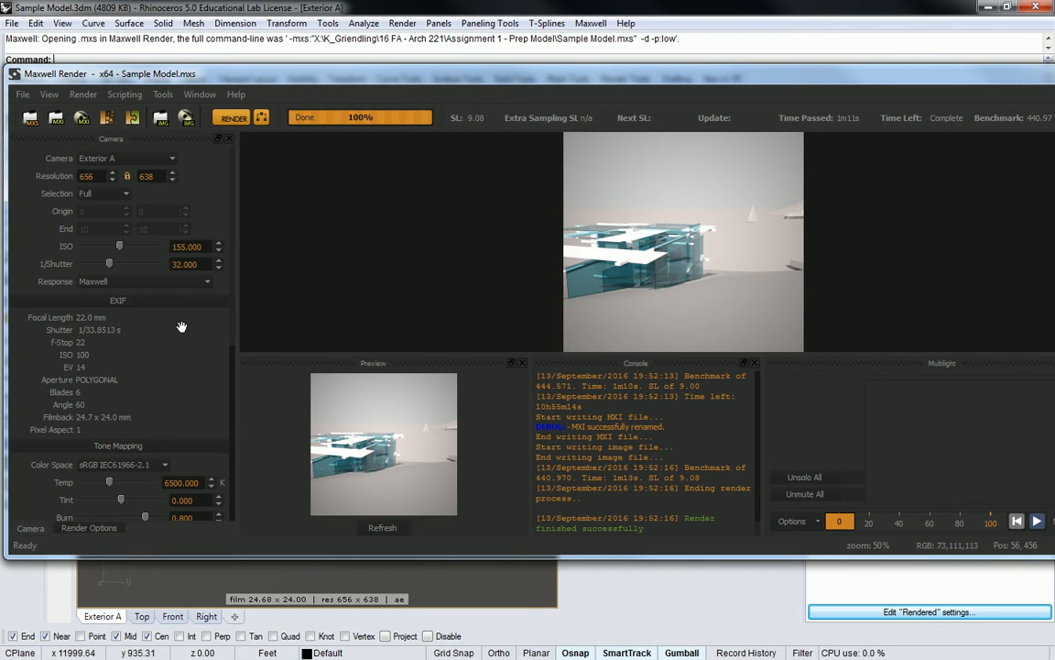
Step: Set the tone mapping to the Adobe RGB 98 color space and a temperature of 8178 K, and refresh and inspect the image
{"action": "scroll", "coordinate": [164, 372], "scroll_direction": "down", "scroll_amount": 3}
{"action": "left_click_drag", "start_coordinate": [110, 395], "coordinate": [119, 395]}
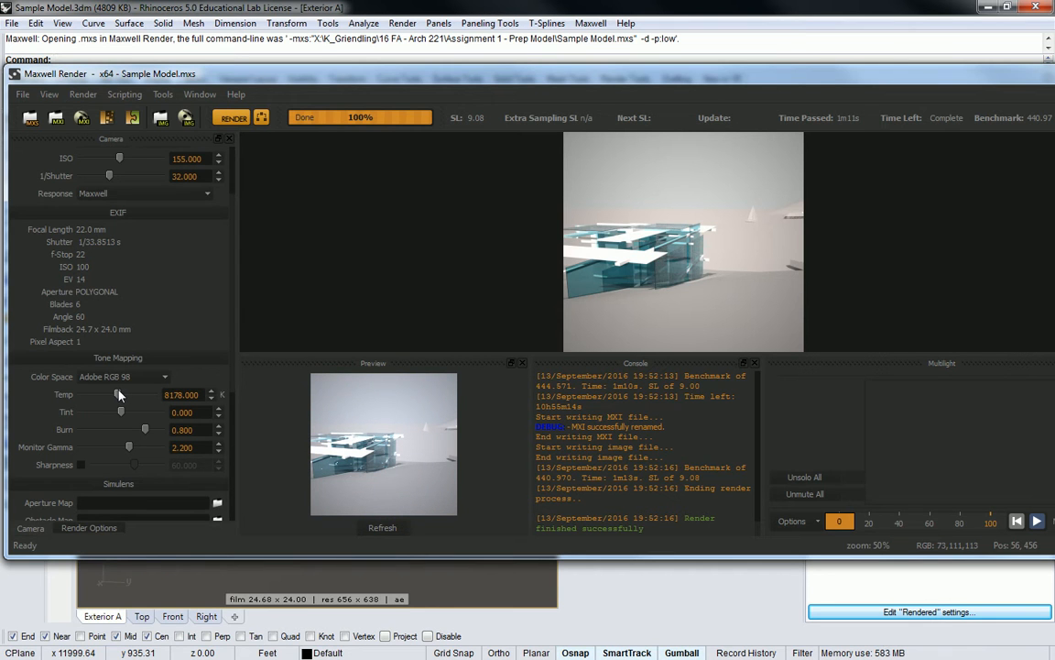
{"action": "left_click", "coordinate": [373, 529]}
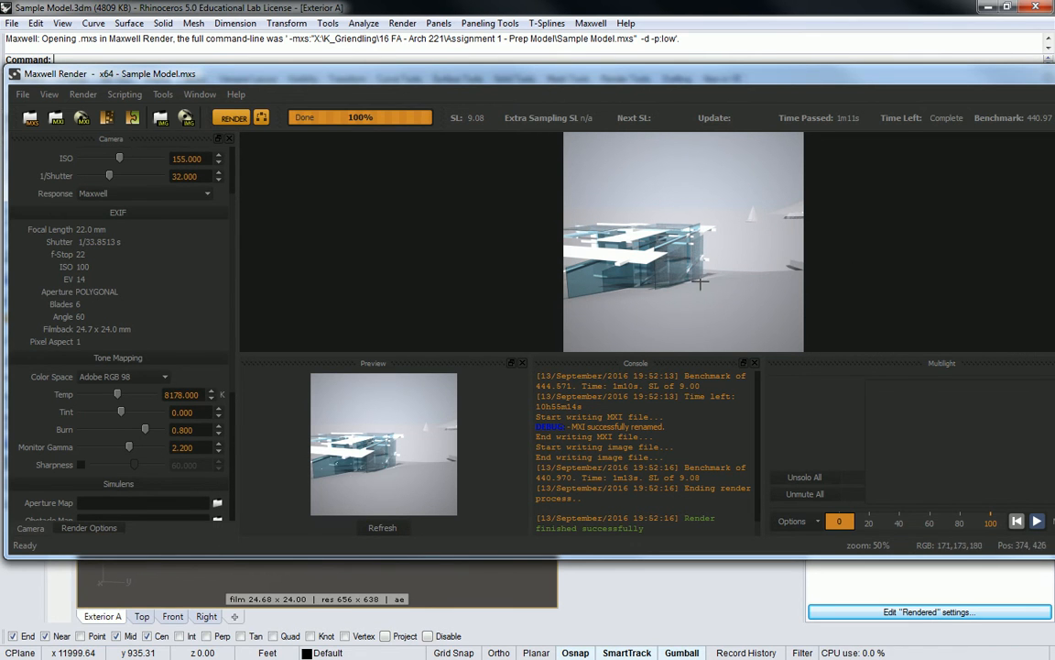
{"action": "scroll", "coordinate": [709, 233], "scroll_direction": "up", "scroll_amount": 1}
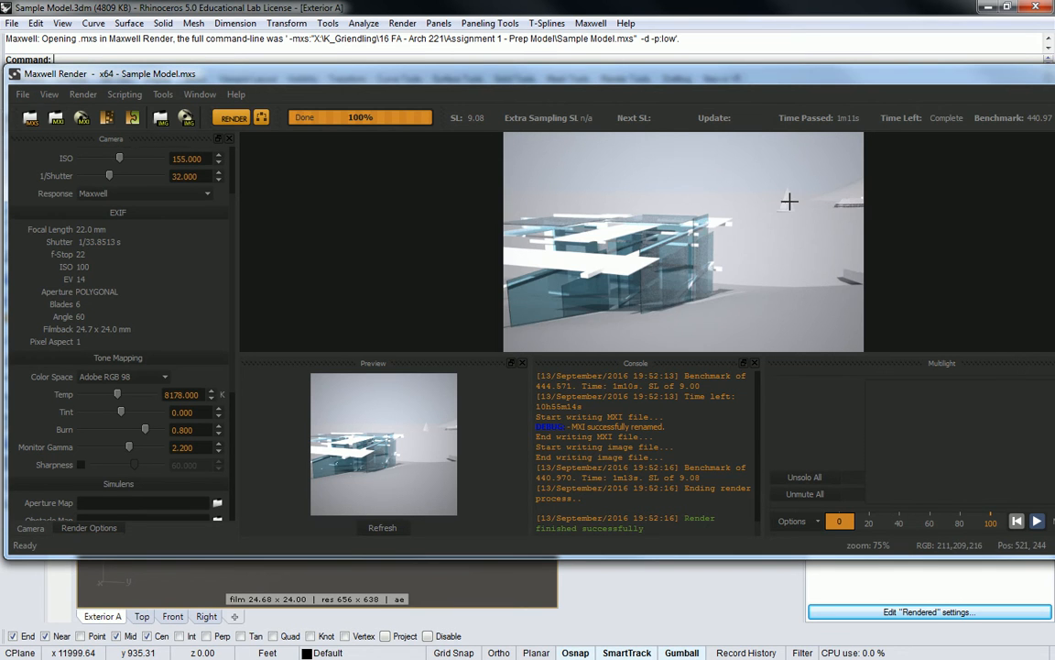
{"action": "scroll", "coordinate": [789, 200], "scroll_direction": "down", "scroll_amount": 1}
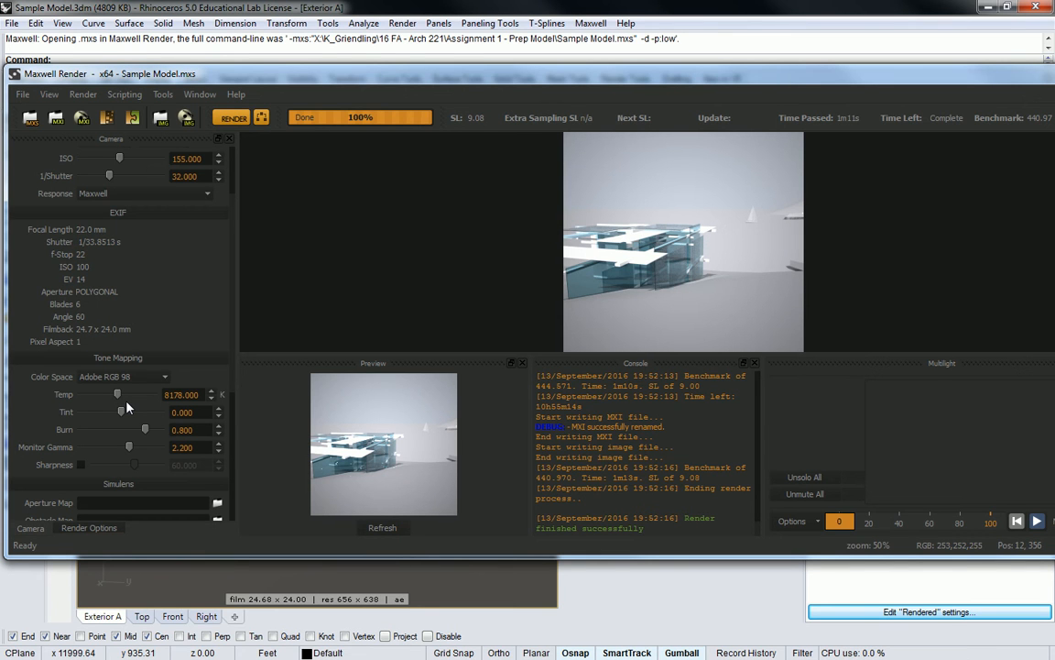
{"action": "scroll", "coordinate": [738, 242], "scroll_direction": "up", "scroll_amount": 2}
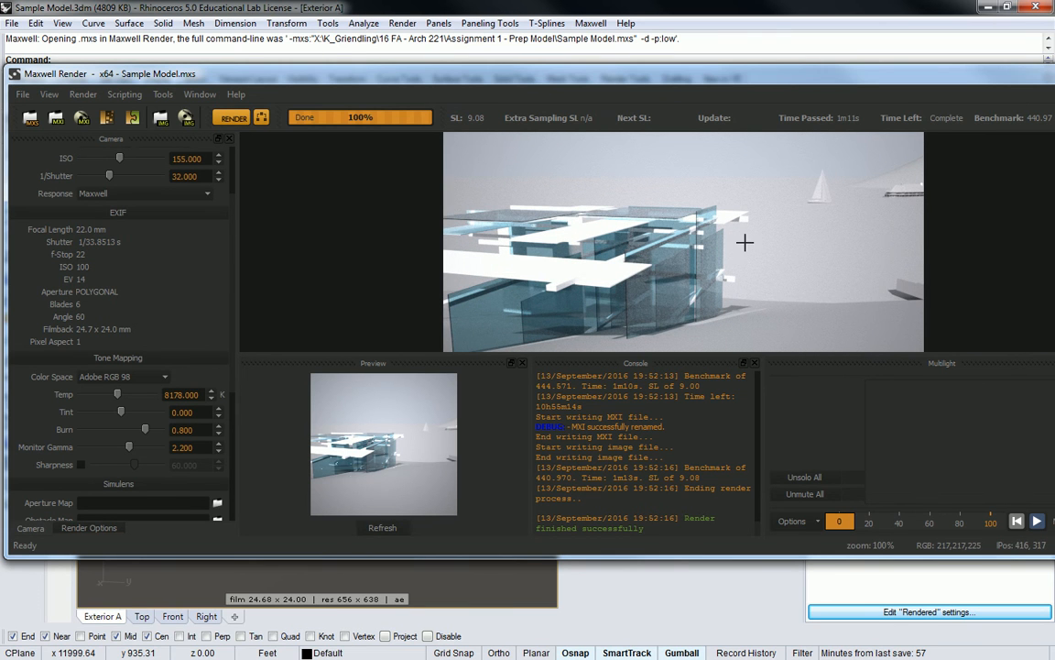